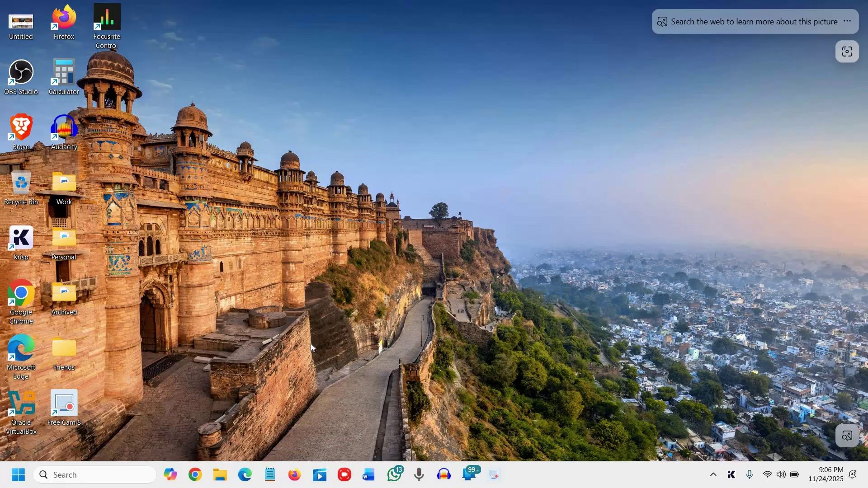
Launch Network Connections via ncpa.cpl from the Start menu's Run dialog.
{"action": "right_click", "coordinate": [10, 481]}
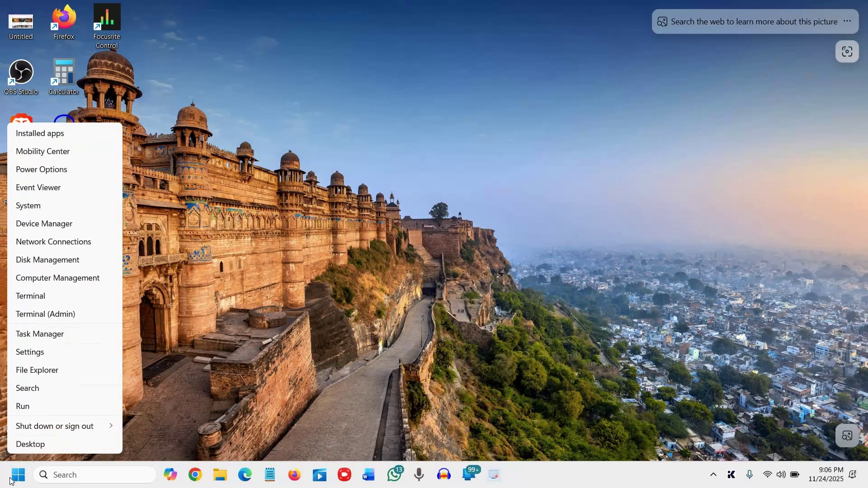
{"action": "left_click", "coordinate": [29, 406]}
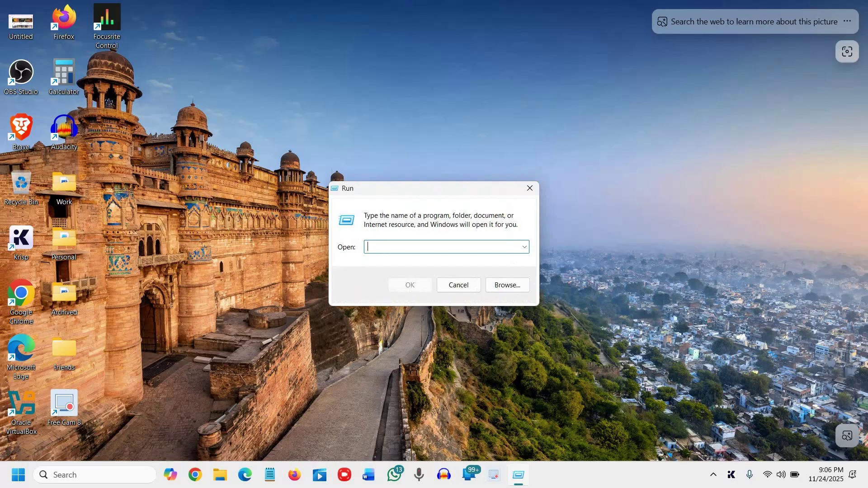
{"action": "type", "text": "ncpa.cpl"}
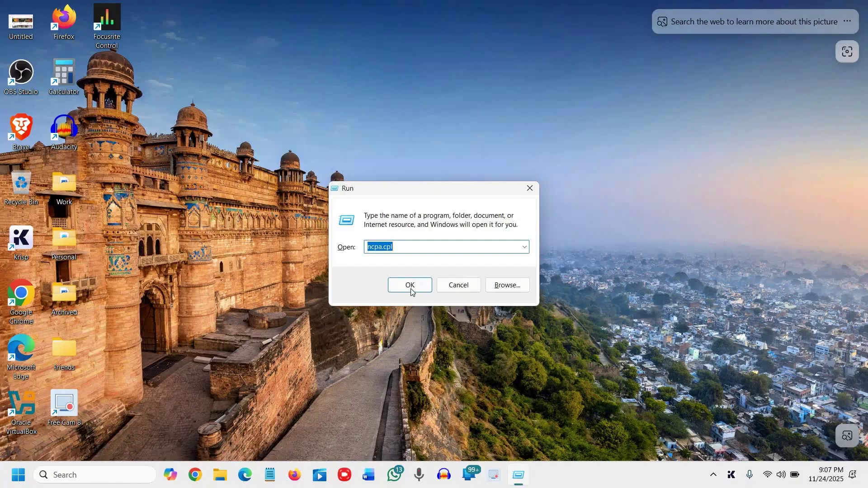
{"action": "left_click", "coordinate": [410, 285]}
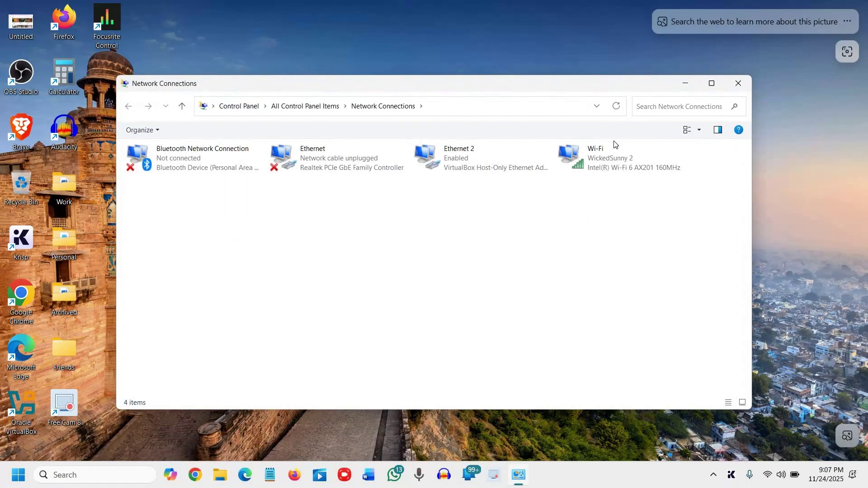
Bring up the Wi-Fi connection's Properties dialog from its context menu.
{"action": "left_click", "coordinate": [614, 165]}
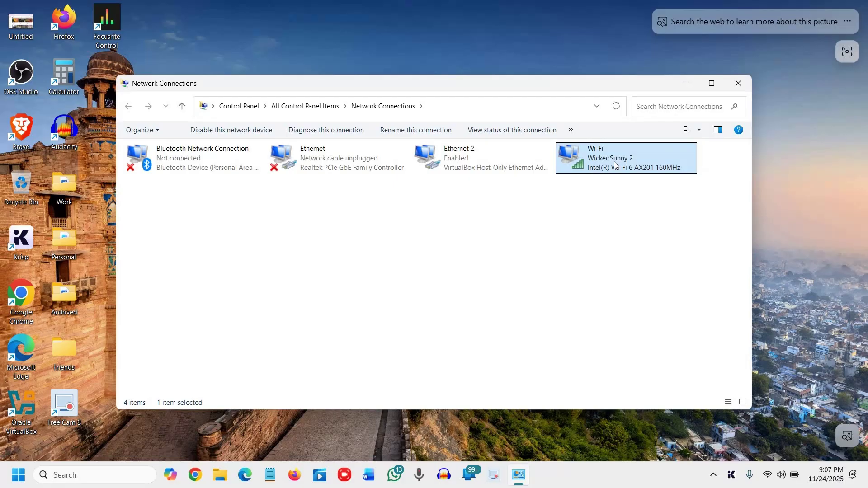
{"action": "right_click", "coordinate": [614, 165]}
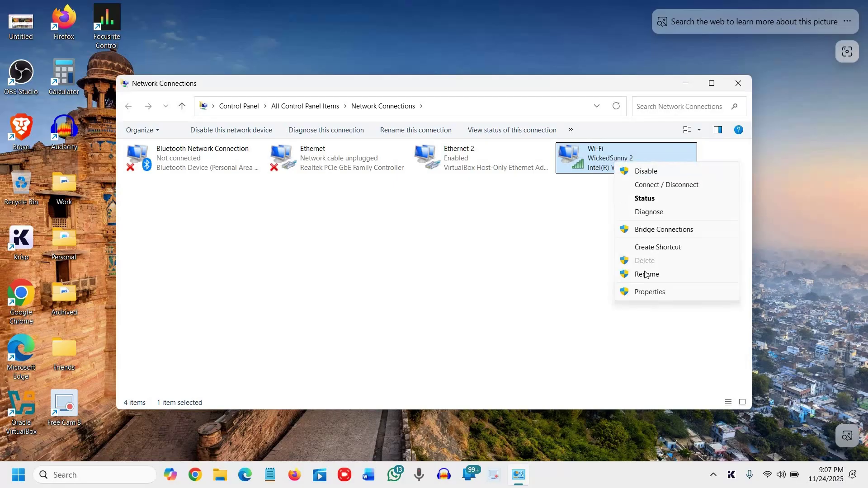
{"action": "left_click", "coordinate": [648, 293]}
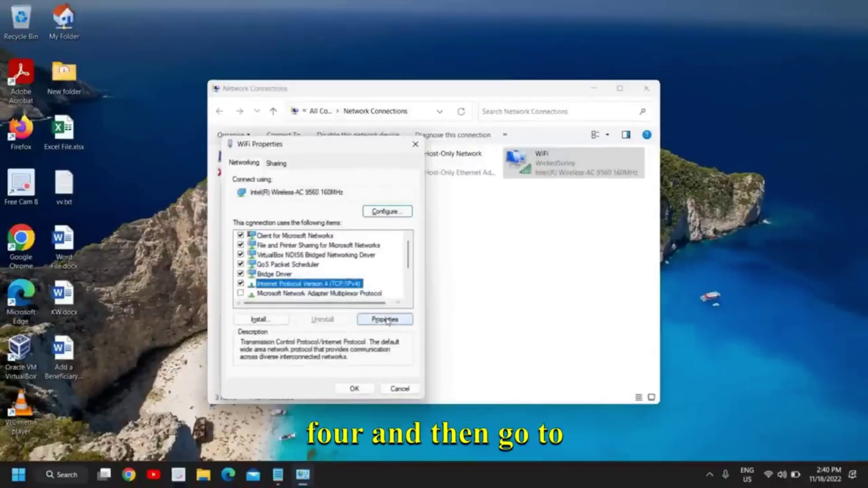
In the IPv4 settings, enter manual DNS servers 1.1.1.1 preferred and 1.0.0.1 alternate.
{"action": "left_click", "coordinate": [387, 320]}
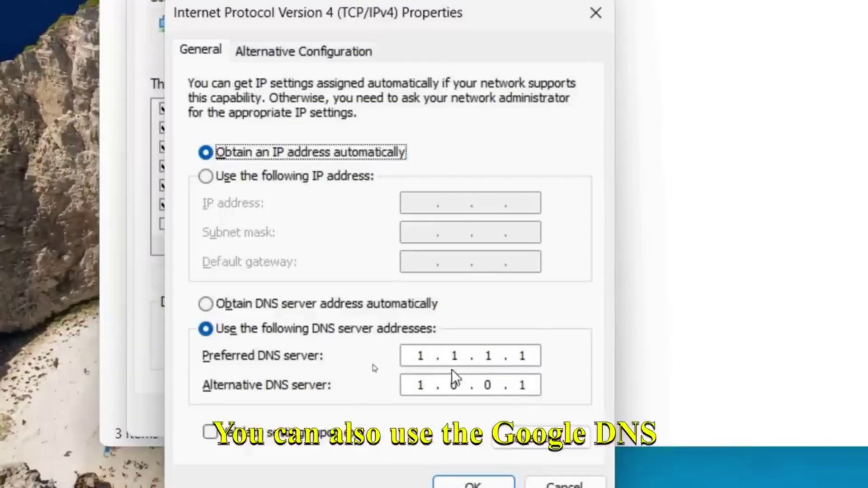
{"action": "left_click", "coordinate": [417, 355]}
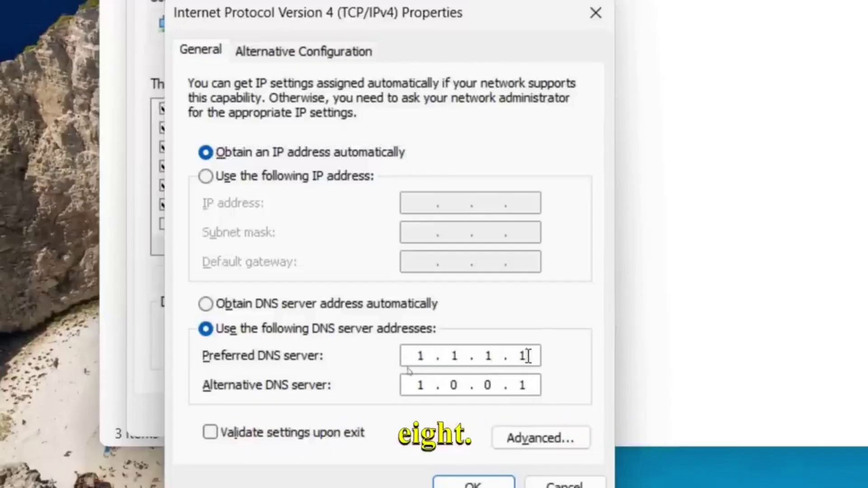
{"action": "left_click", "coordinate": [429, 385]}
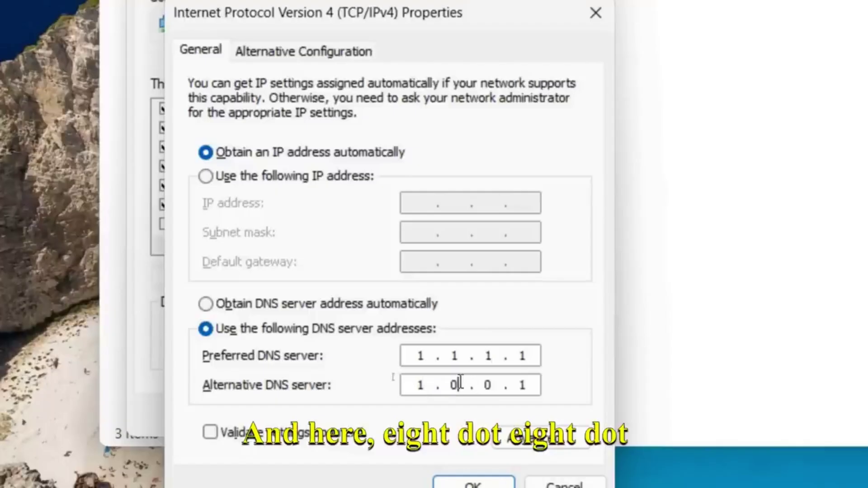
{"action": "left_click", "coordinate": [487, 385]}
{"action": "left_click", "coordinate": [520, 385]}
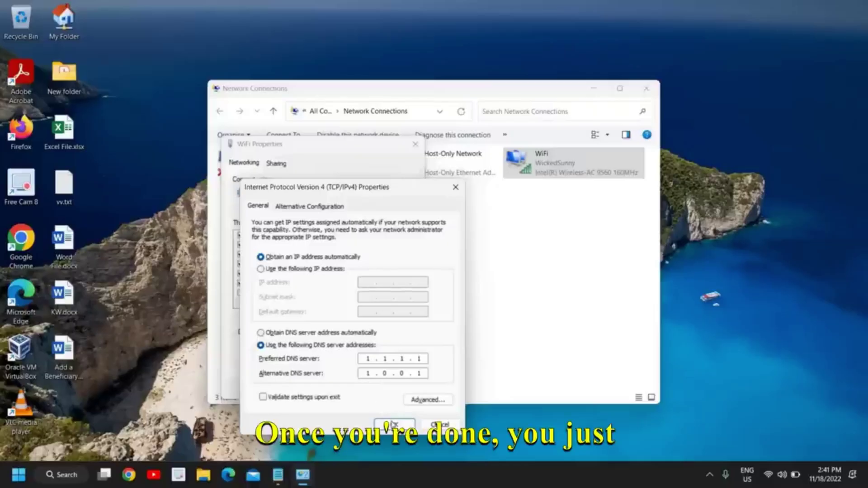
Confirm the DNS change, reopen Wi-Fi Properties and go to Configure for the Intel Wireless-AC 9560.
{"action": "left_click", "coordinate": [393, 425]}
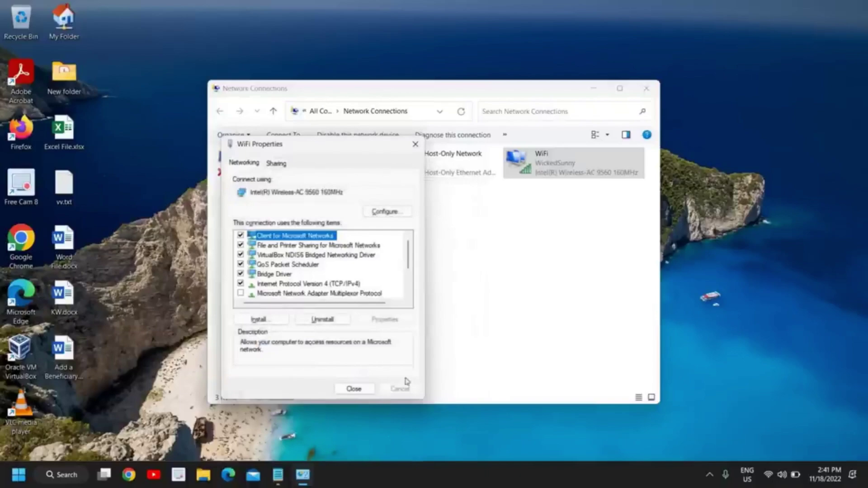
{"action": "left_click", "coordinate": [359, 389]}
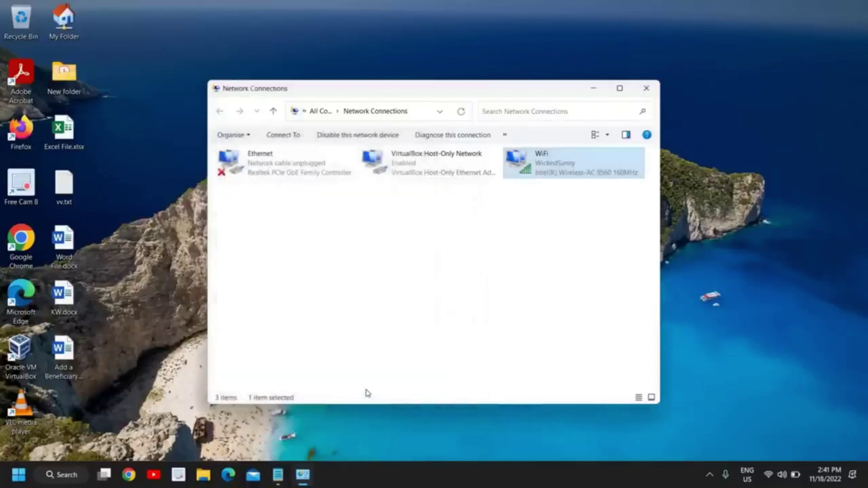
{"action": "right_click", "coordinate": [551, 174]}
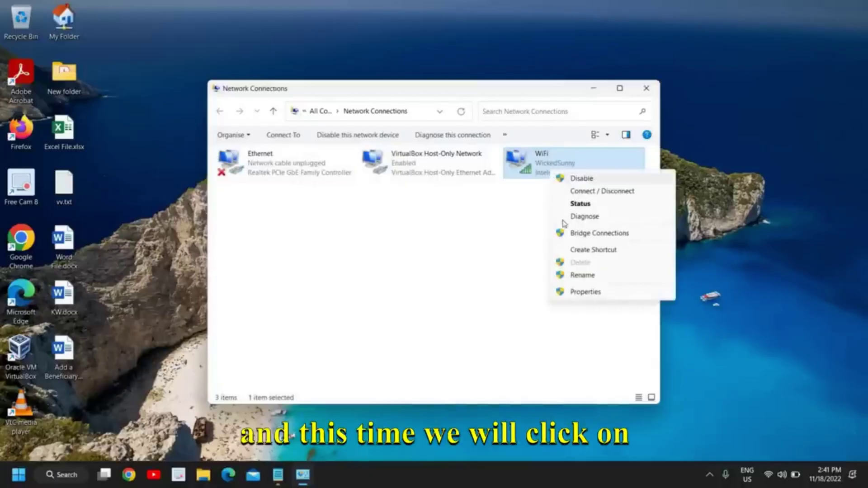
{"action": "left_click", "coordinate": [580, 291]}
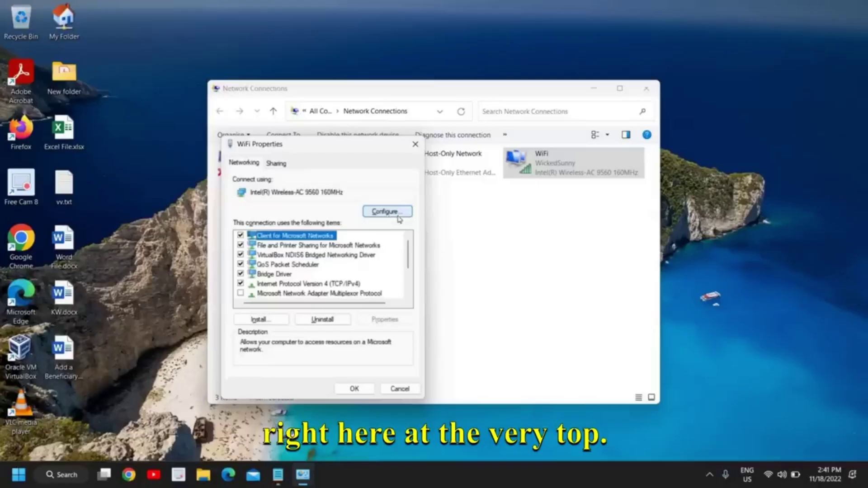
{"action": "left_click", "coordinate": [388, 213]}
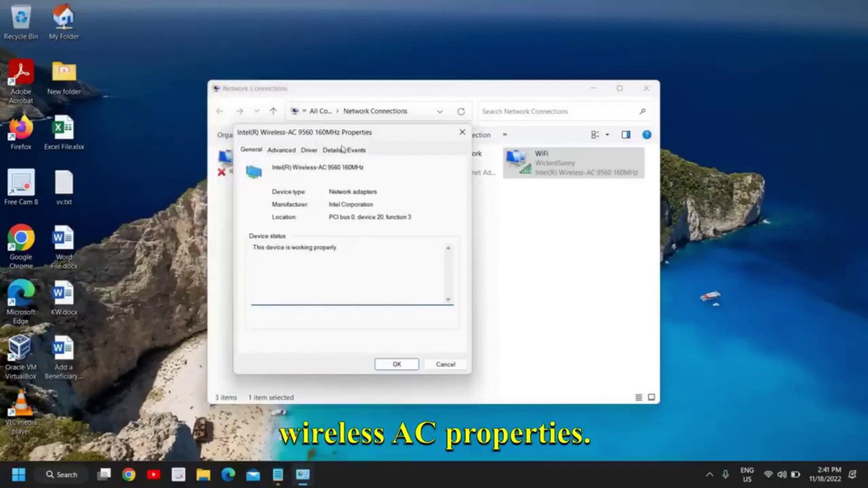
Minimize Network Connections and show the adapter's Advanced property list.
{"action": "left_click", "coordinate": [593, 88]}
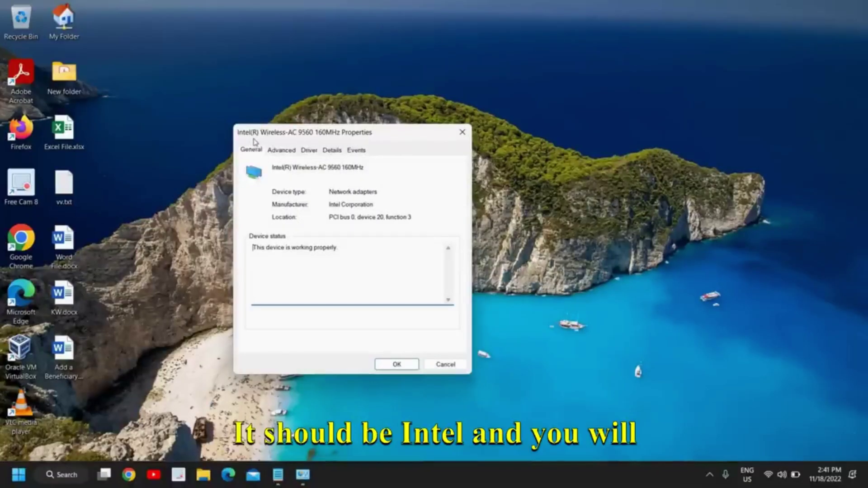
{"action": "left_click", "coordinate": [279, 156]}
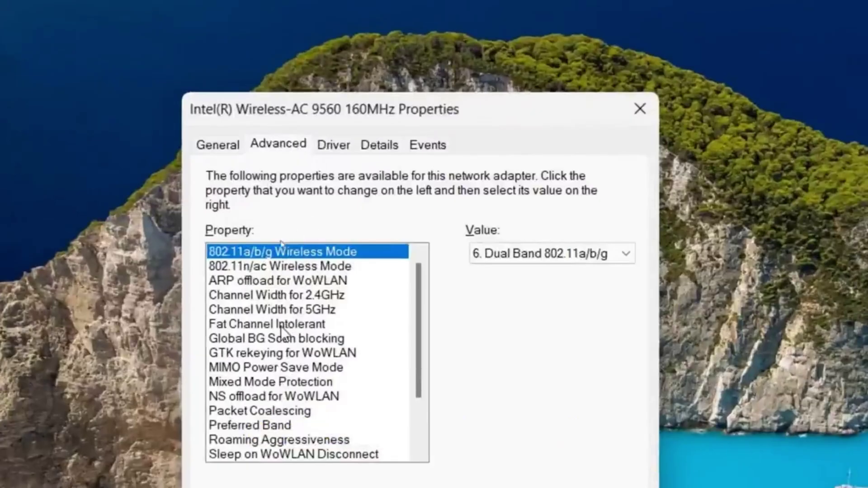
Review Fat Channel Intolerant, then select Preferred Band and list its value choices.
{"action": "left_click", "coordinate": [229, 326]}
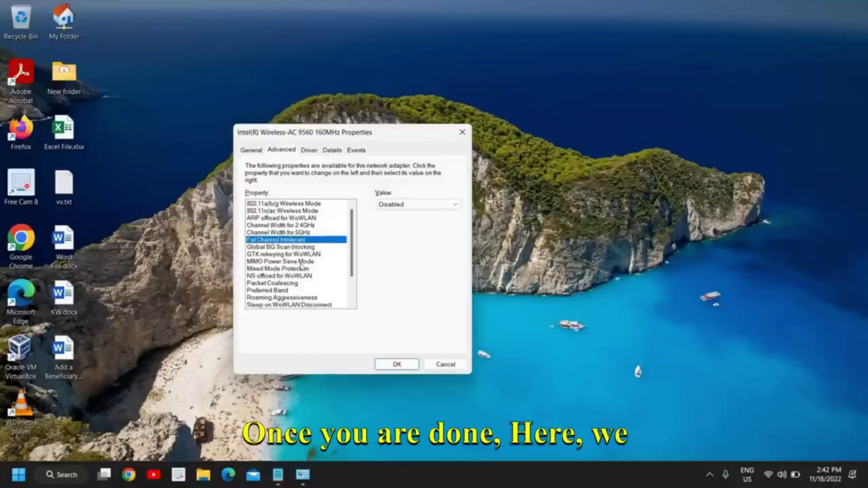
{"action": "left_click", "coordinate": [278, 291]}
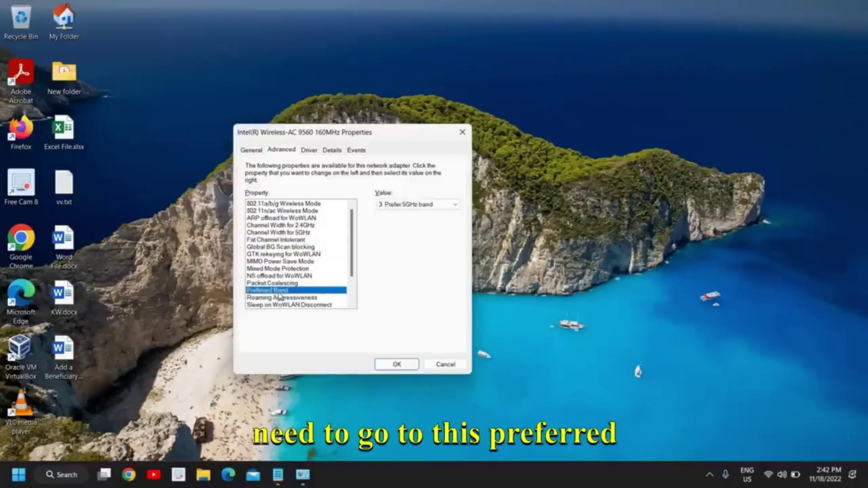
{"action": "left_click", "coordinate": [401, 205]}
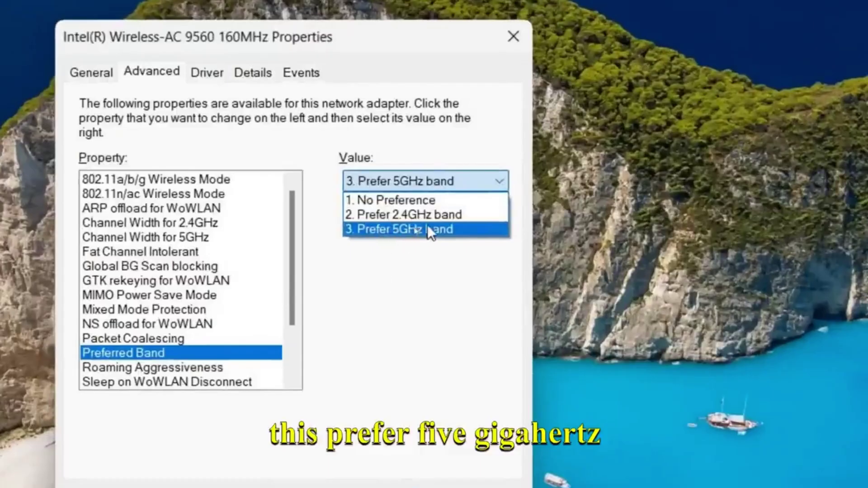
Keep Prefer 5GHz band, then set Roaming Aggressiveness to 1. Lowest.
{"action": "left_click", "coordinate": [157, 353]}
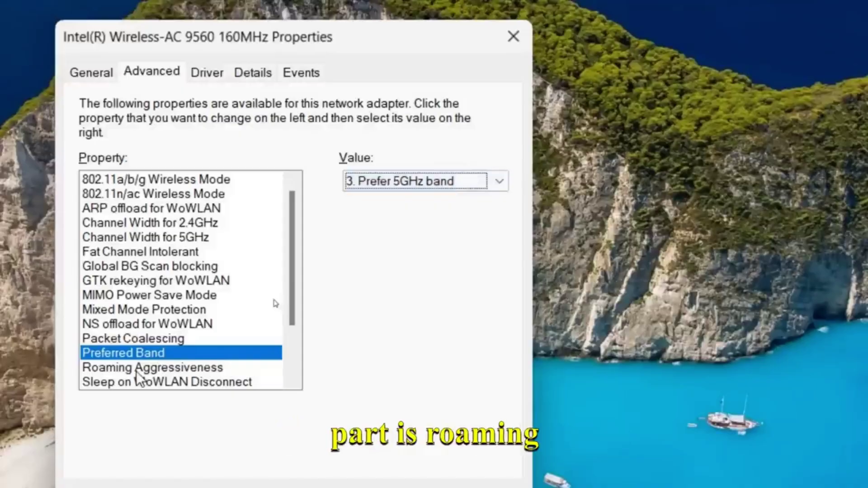
{"action": "left_click", "coordinate": [135, 370]}
{"action": "left_click", "coordinate": [417, 182]}
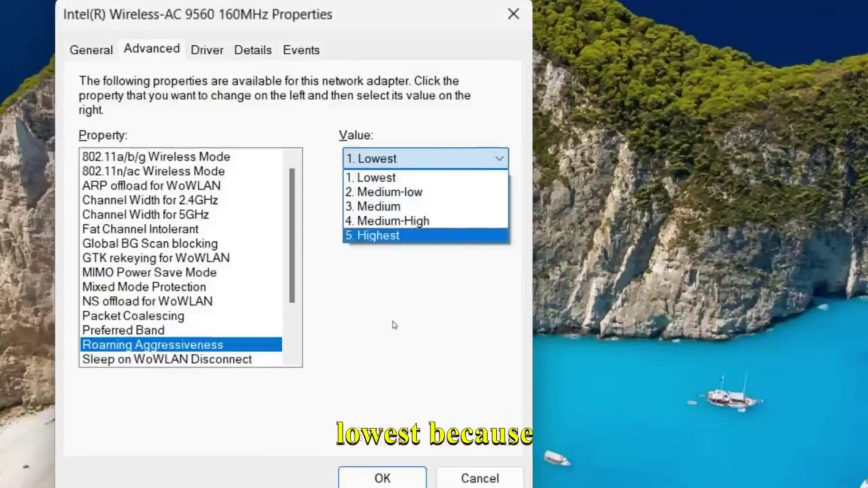
{"action": "left_click", "coordinate": [373, 379]}
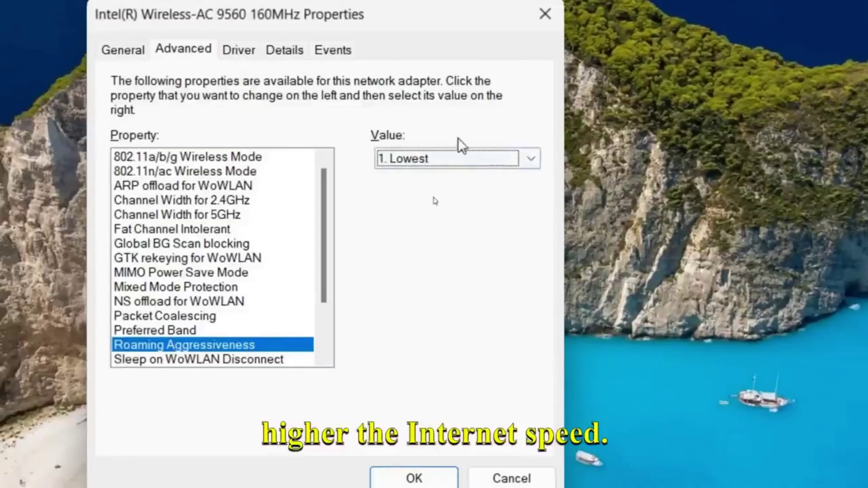
Re-check the Roaming Aggressiveness levels, leaving it at 1. Lowest.
{"action": "left_click", "coordinate": [475, 163]}
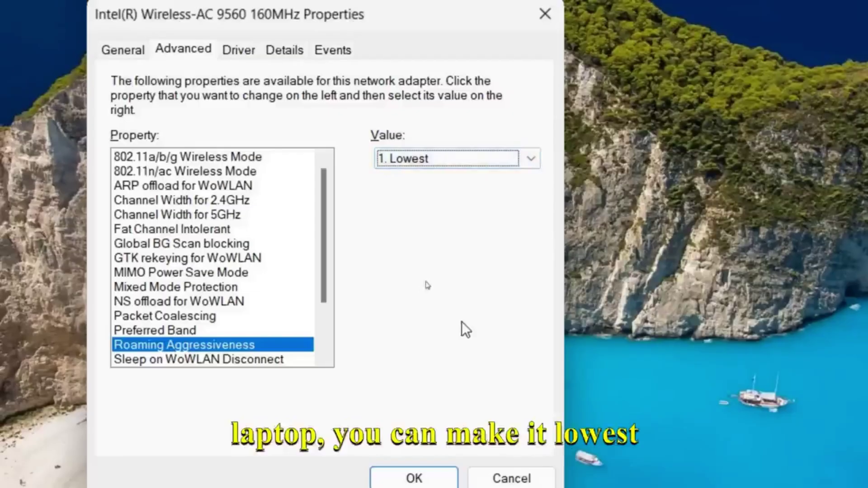
{"action": "left_click", "coordinate": [450, 159]}
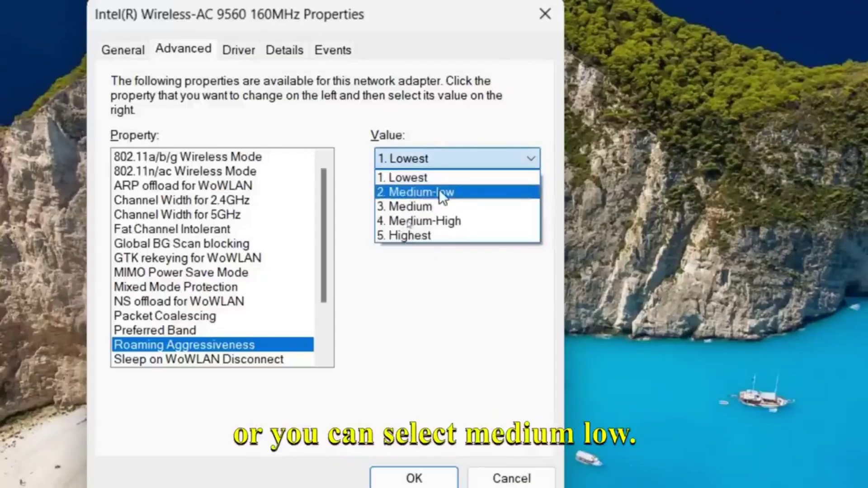
{"action": "left_click", "coordinate": [450, 156]}
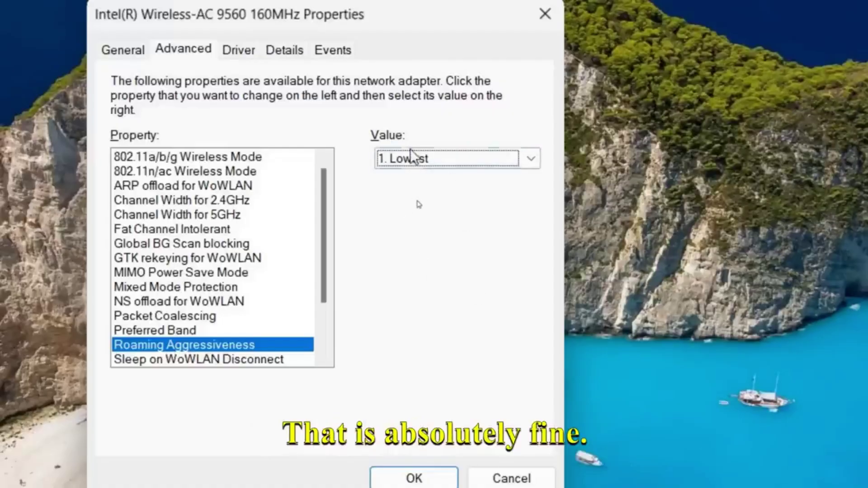
{"action": "left_click", "coordinate": [467, 161]}
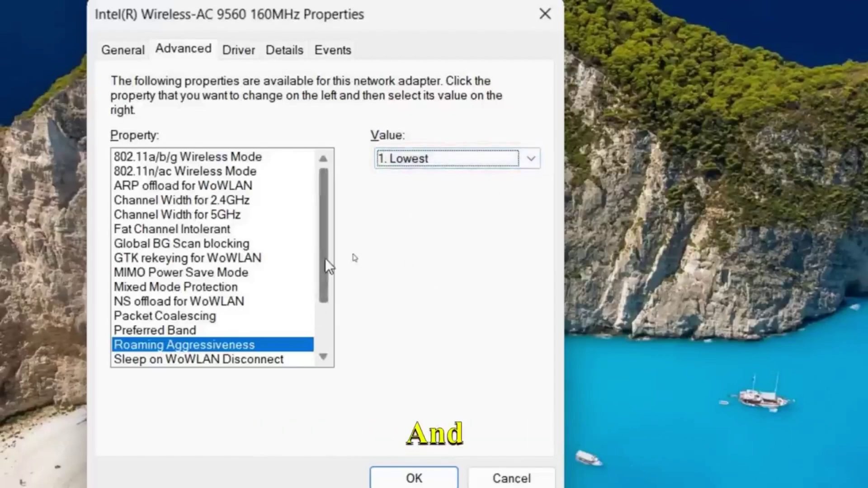
{"action": "mouse_move", "coordinate": [324, 251]}
{"action": "left_mouse_down"}
{"action": "mouse_move", "coordinate": [350, 316]}
{"action": "mouse_move", "coordinate": [332, 272]}
{"action": "mouse_move", "coordinate": [330, 217]}
{"action": "left_mouse_up"}
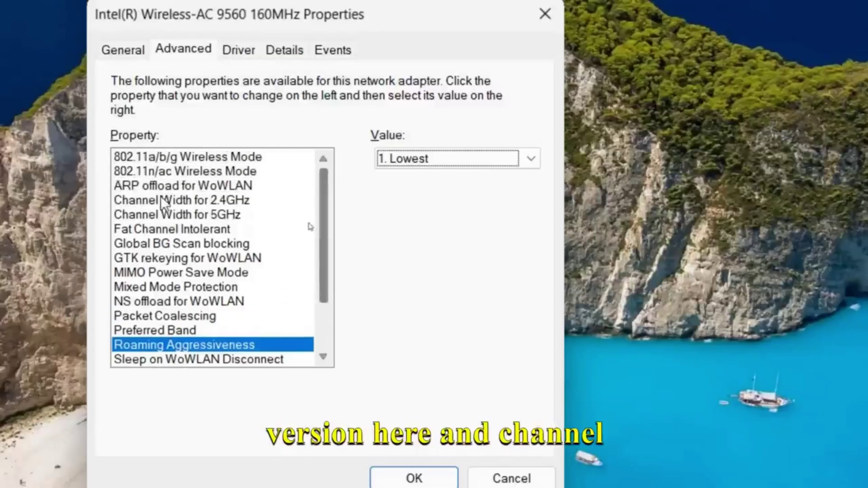
Review Channel Width for 2.4GHz and 5GHz and verify Fat Channel Intolerant is Disabled.
{"action": "left_click", "coordinate": [218, 201]}
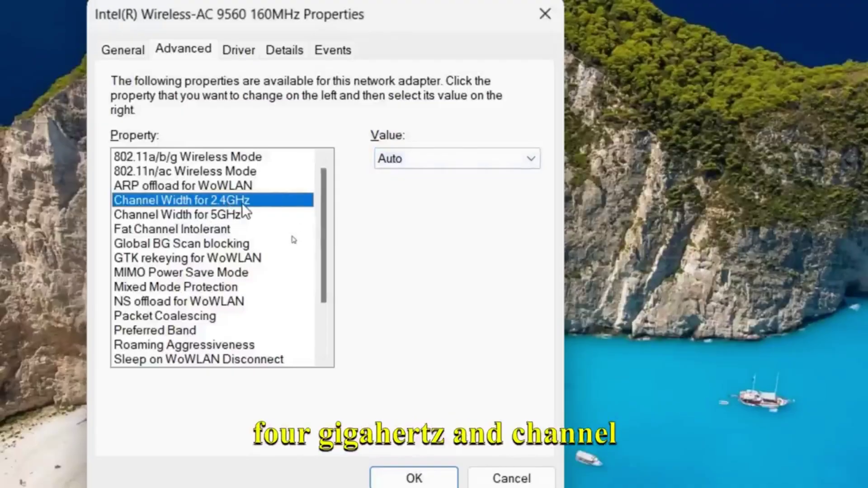
{"action": "left_click", "coordinate": [157, 218]}
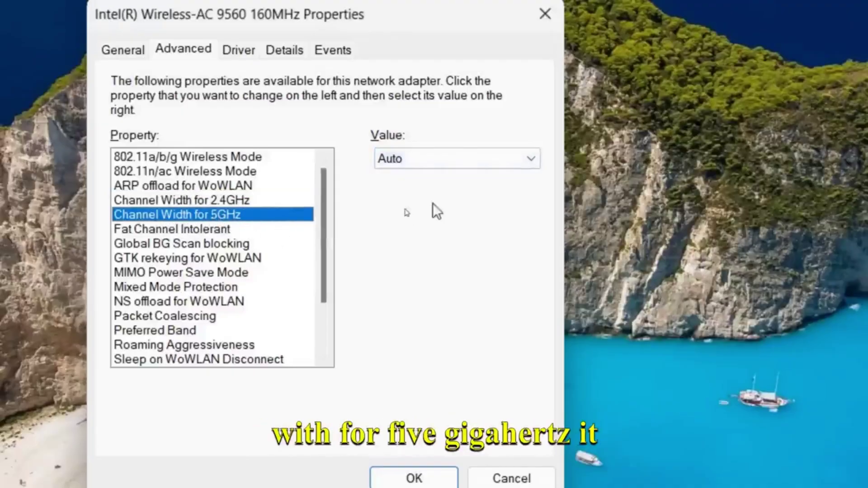
{"action": "left_click", "coordinate": [419, 163]}
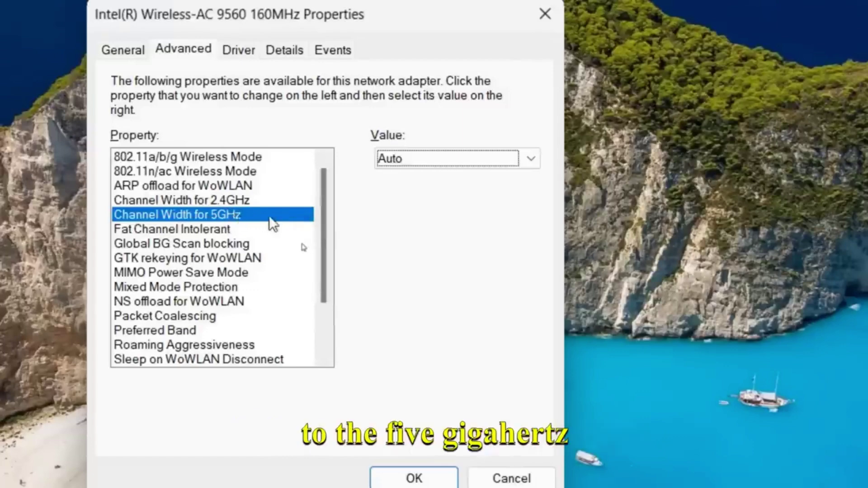
{"action": "left_click", "coordinate": [195, 230]}
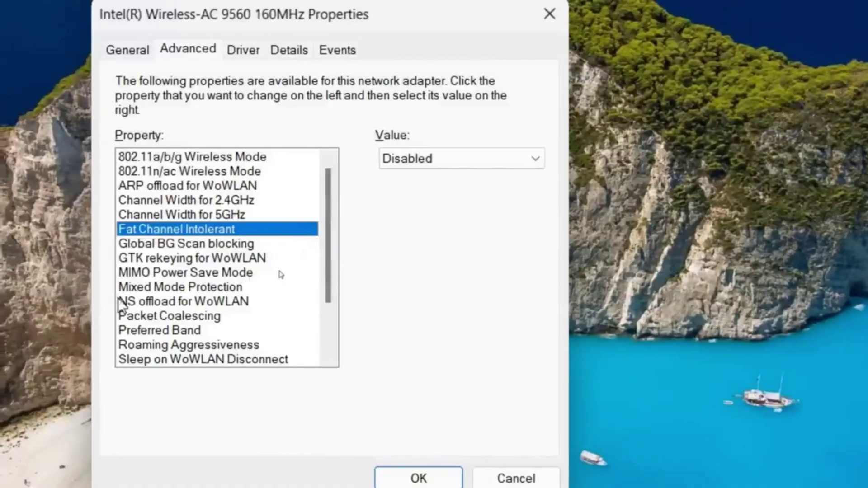
Verify Preferred Band and Roaming Aggressiveness, then save the adapter settings with OK.
{"action": "left_click", "coordinate": [204, 329]}
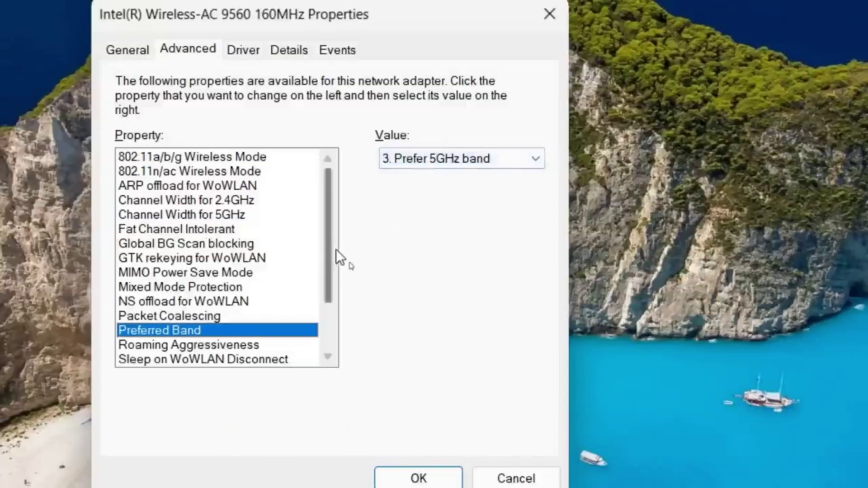
{"action": "left_click_drag", "start_coordinate": [325, 284], "coordinate": [327, 332]}
{"action": "left_click", "coordinate": [203, 274]}
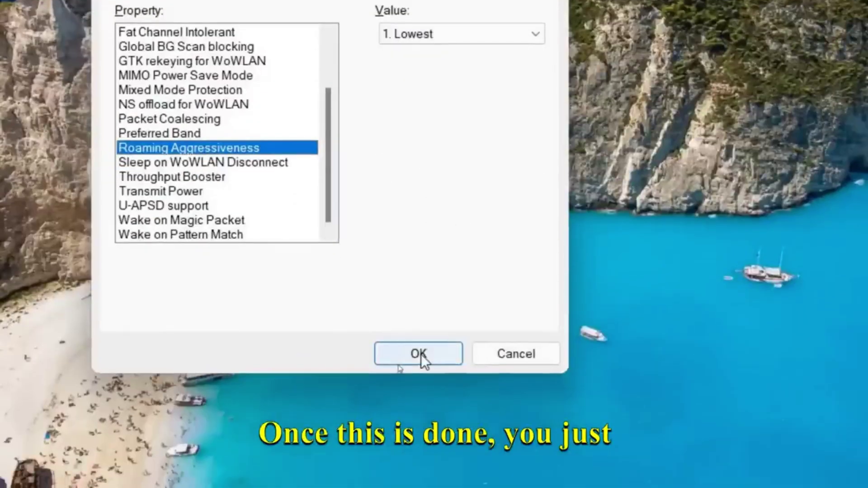
{"action": "left_click", "coordinate": [421, 354]}
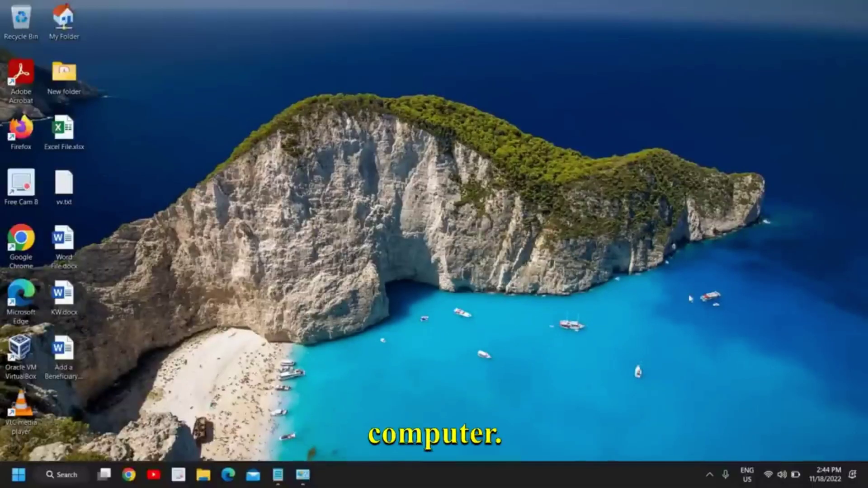
{"action": "left_click", "coordinate": [769, 475]}
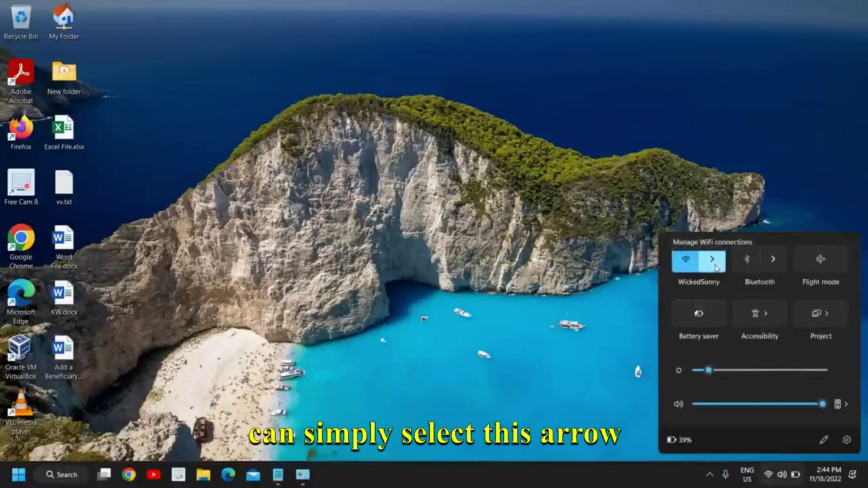
{"action": "left_click", "coordinate": [715, 267]}
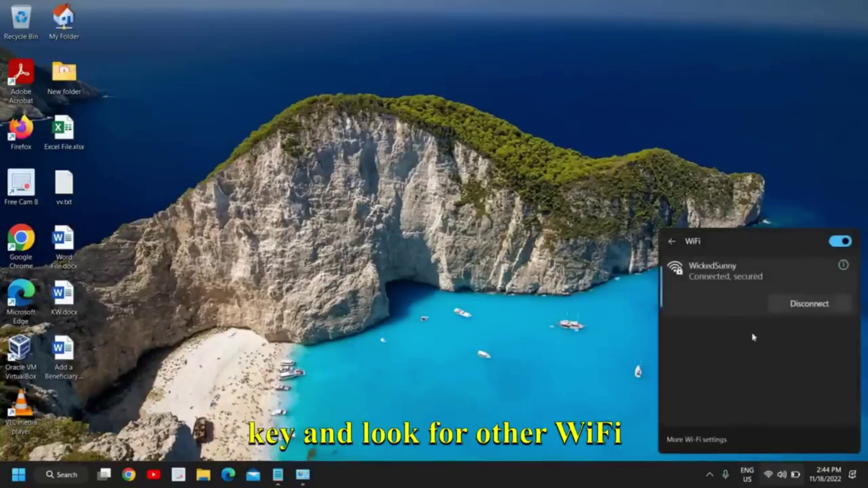